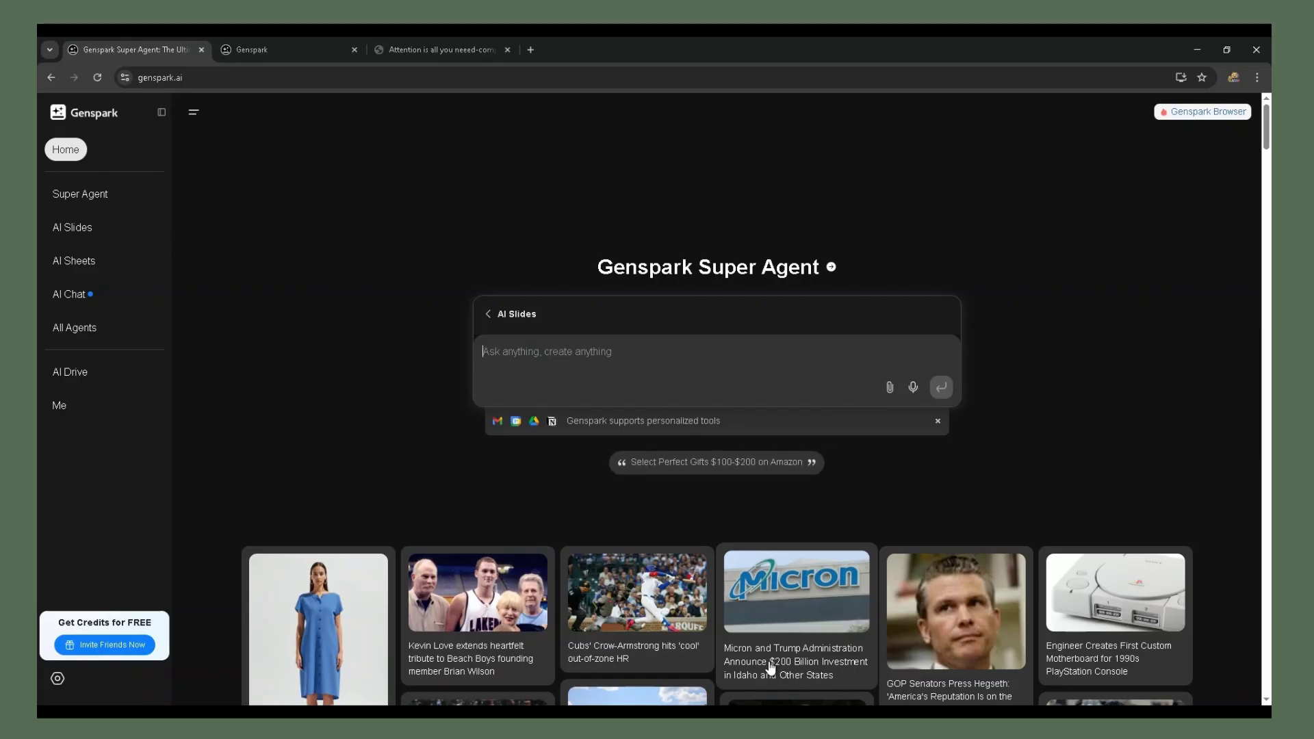
Review the "Attention Is All You Need" research paper PDF from its abstract to the Transformer architecture figure.
left_click(399, 49)
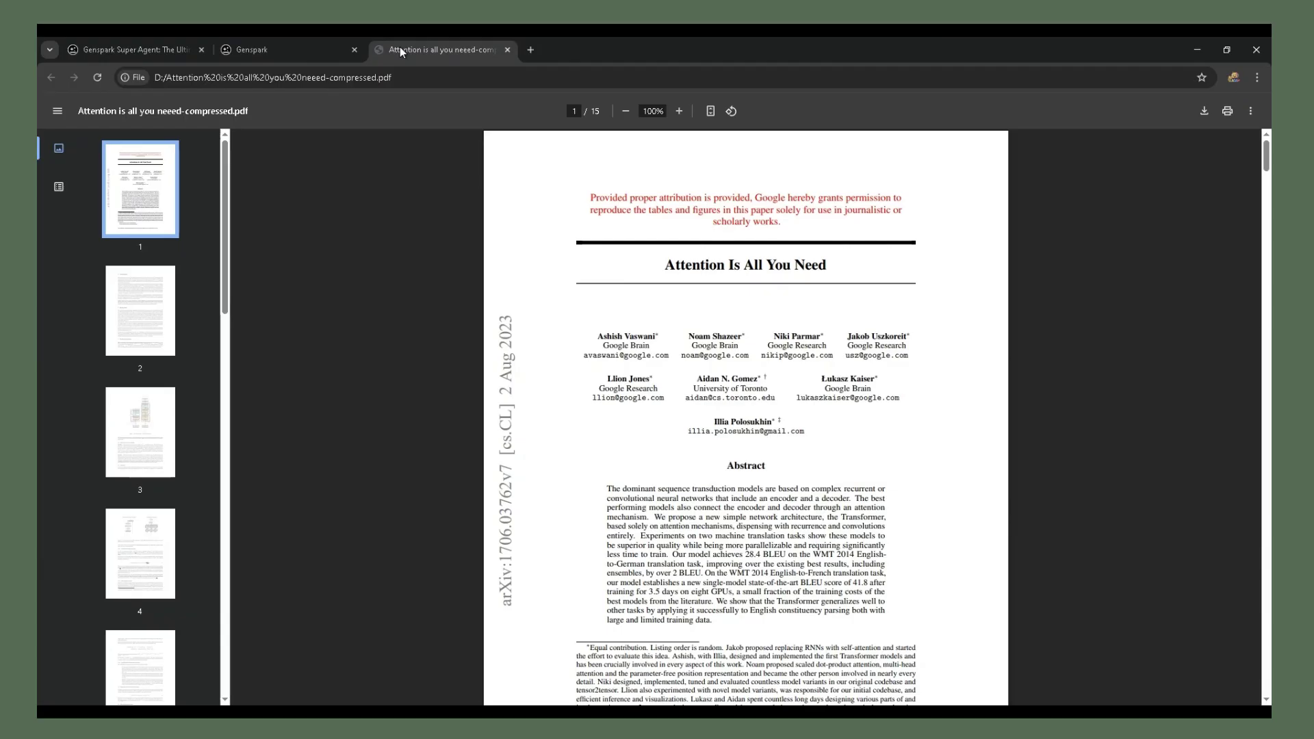
scroll(552, 272, "down", 5)
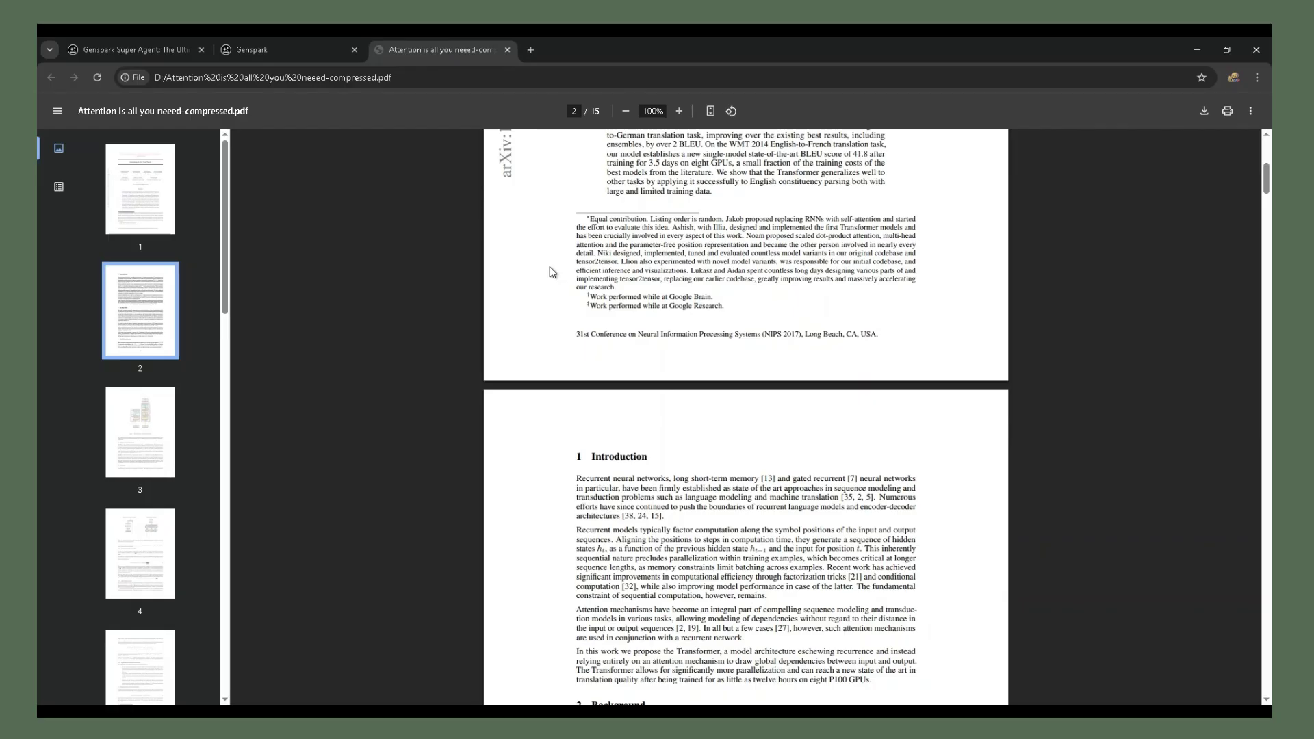
scroll(553, 272, "down", 11)
scroll(552, 271, "down", 2)
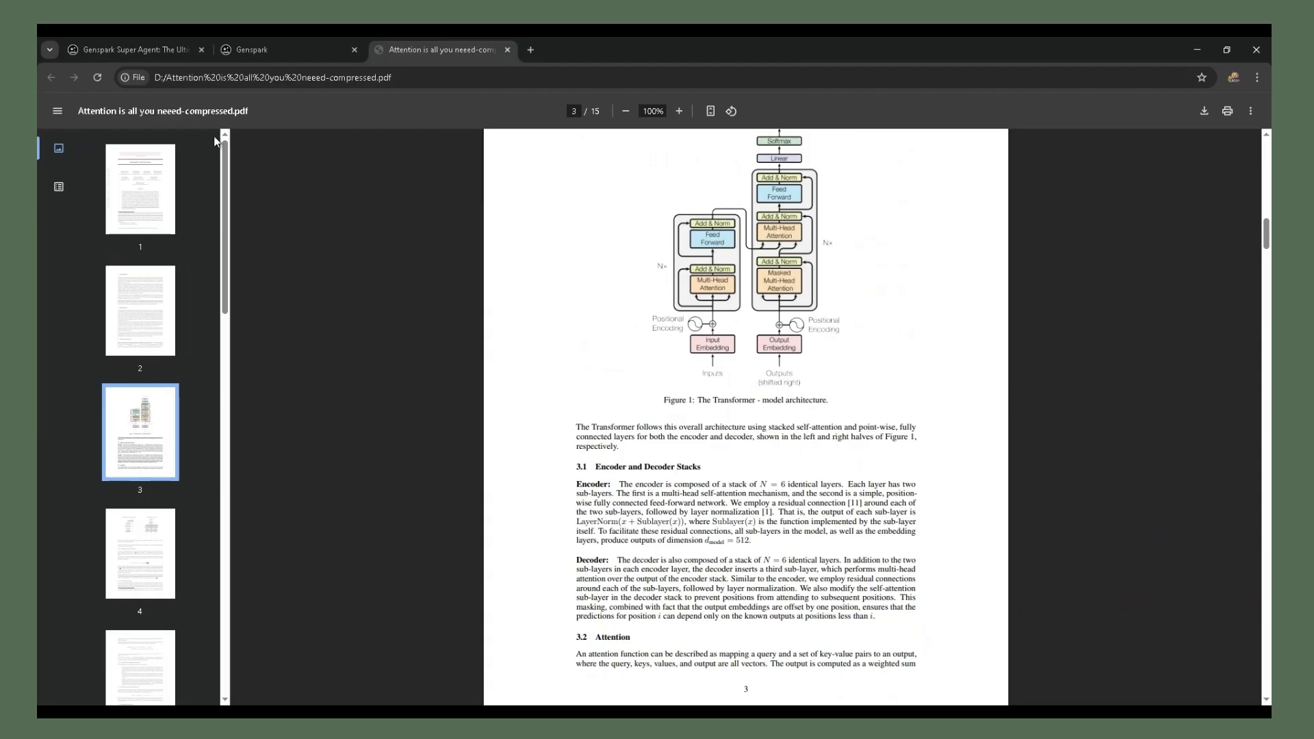
Start an AI Slides request in Genspark and attach the local "Attention is all you need" PDF.
left_click(155, 56)
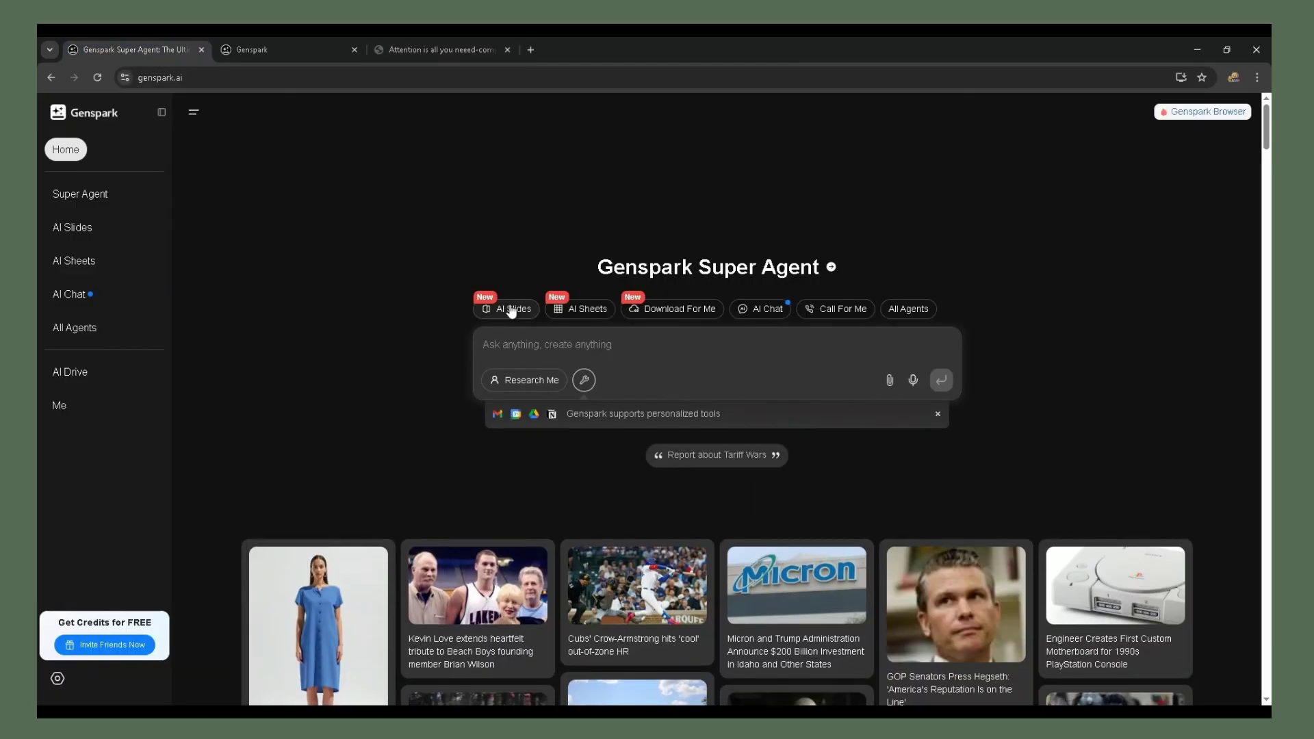
left_click(511, 312)
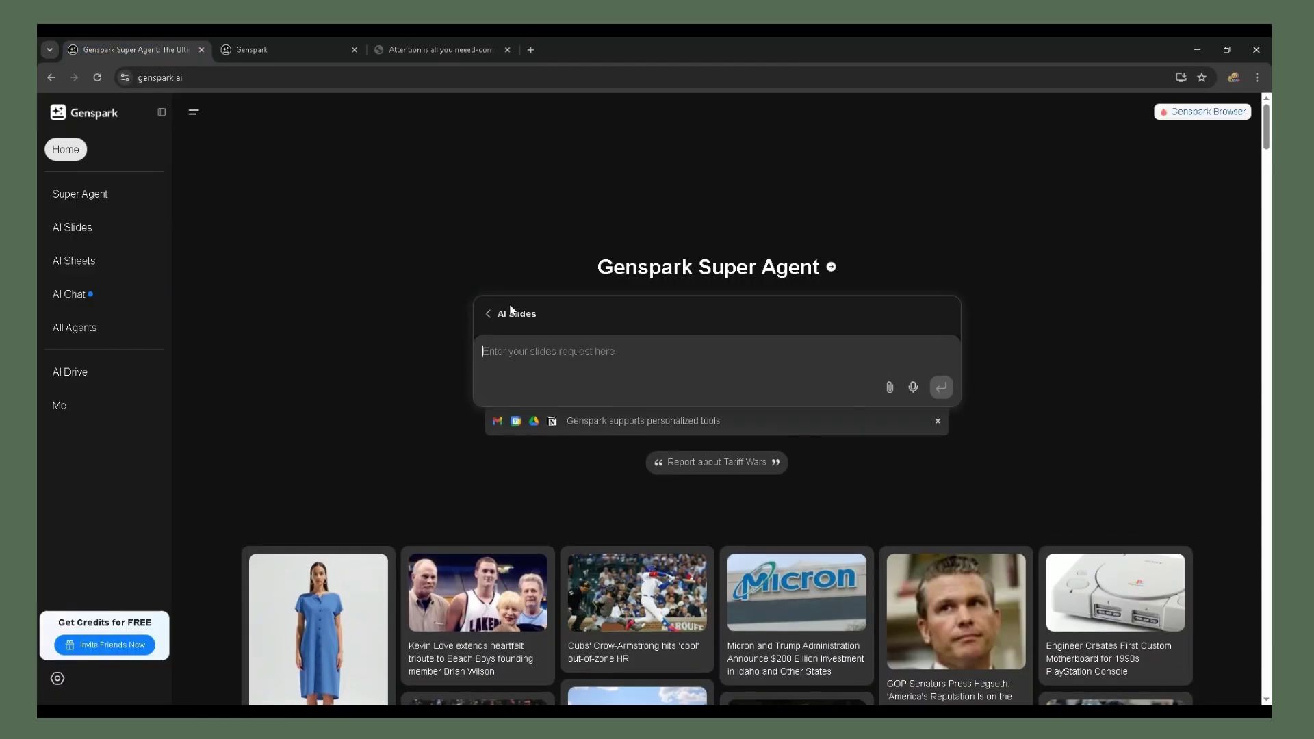
left_click(890, 389)
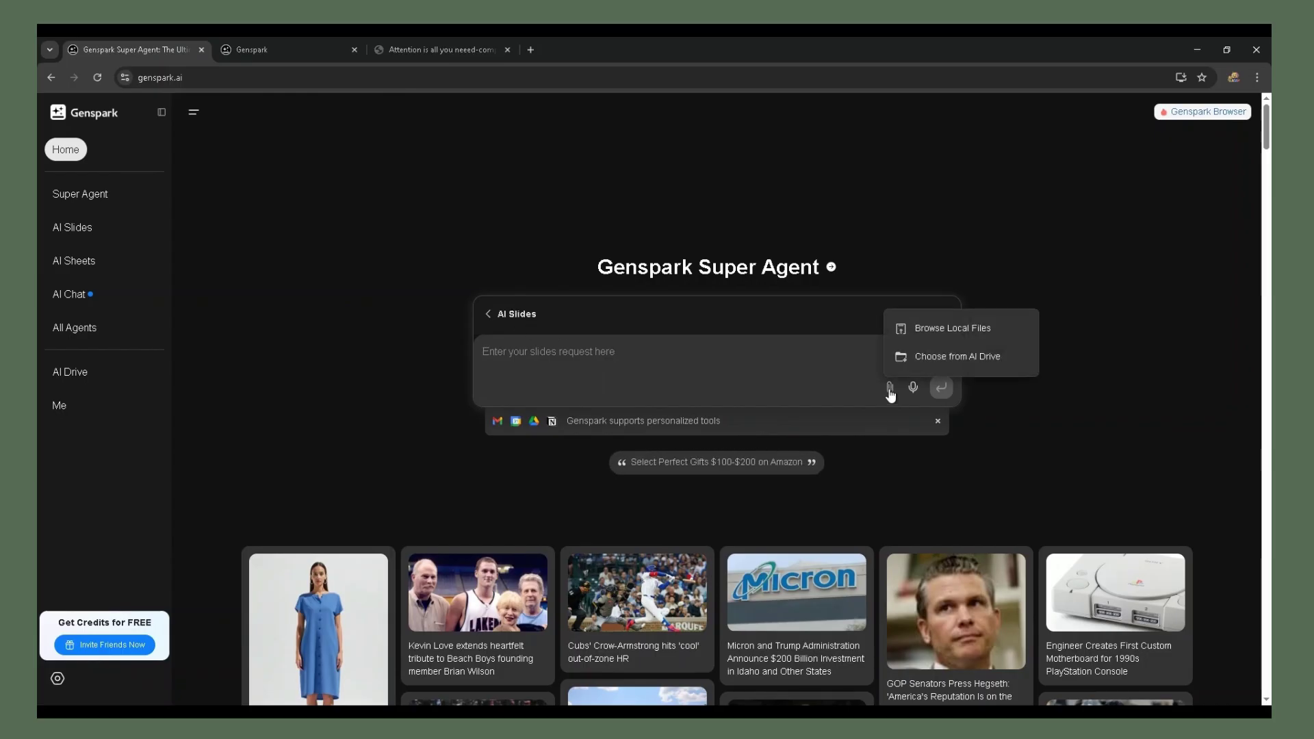
left_click(922, 330)
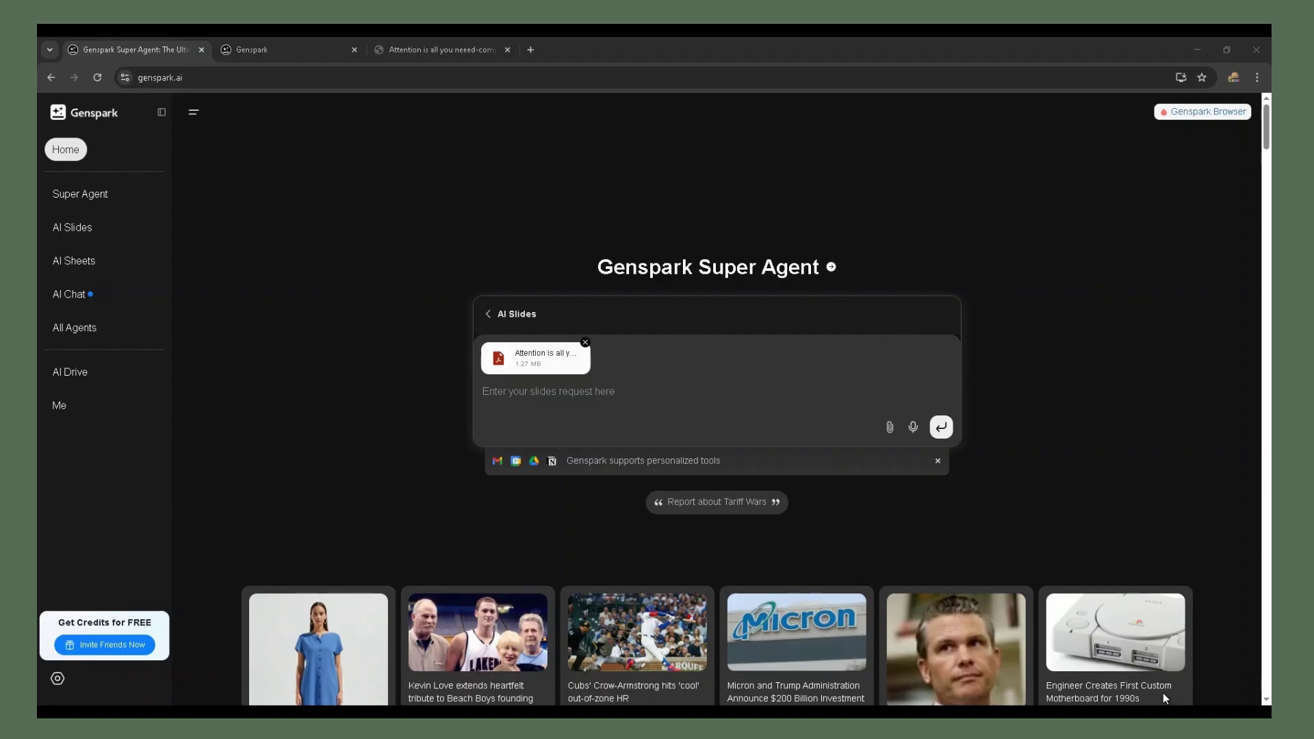
Submit the slides request "Prepare 8 slides using provided google transformers research paper.".
left_click(554, 390)
type("Prepare 8 slides using provided google transformers research paper.")
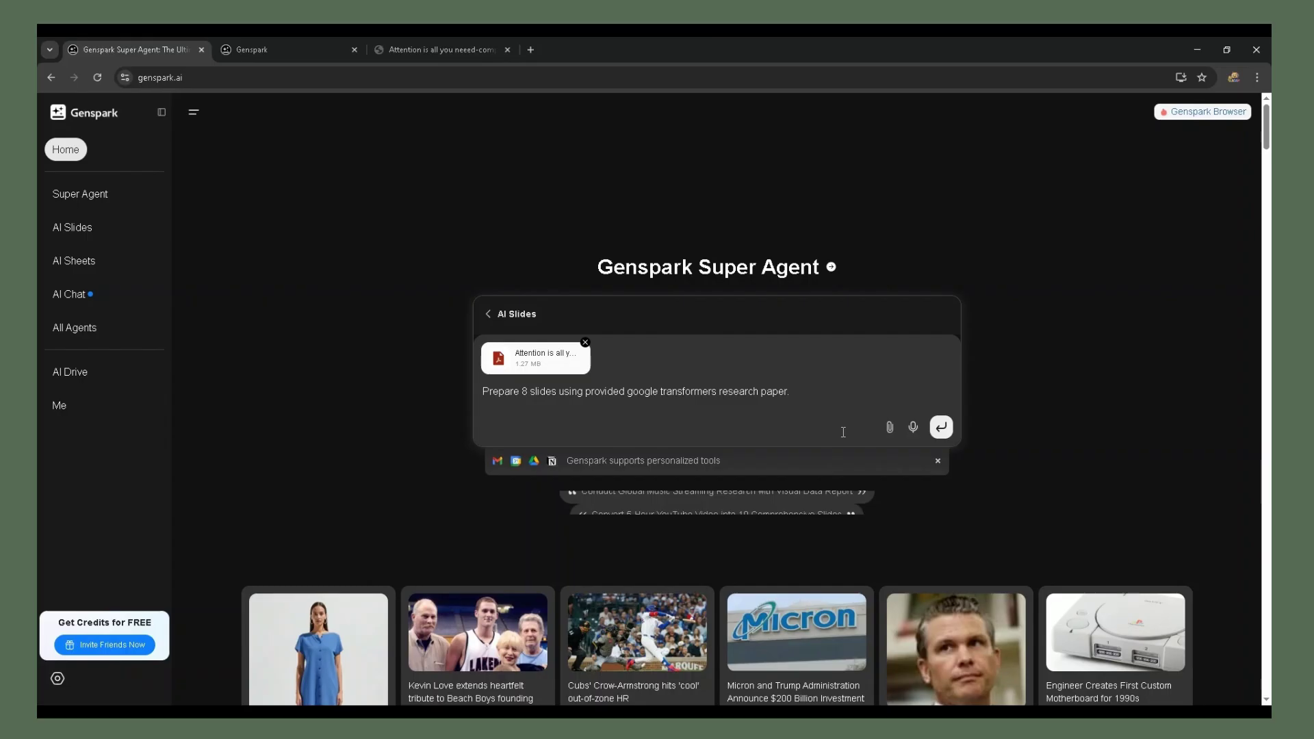
left_click(940, 426)
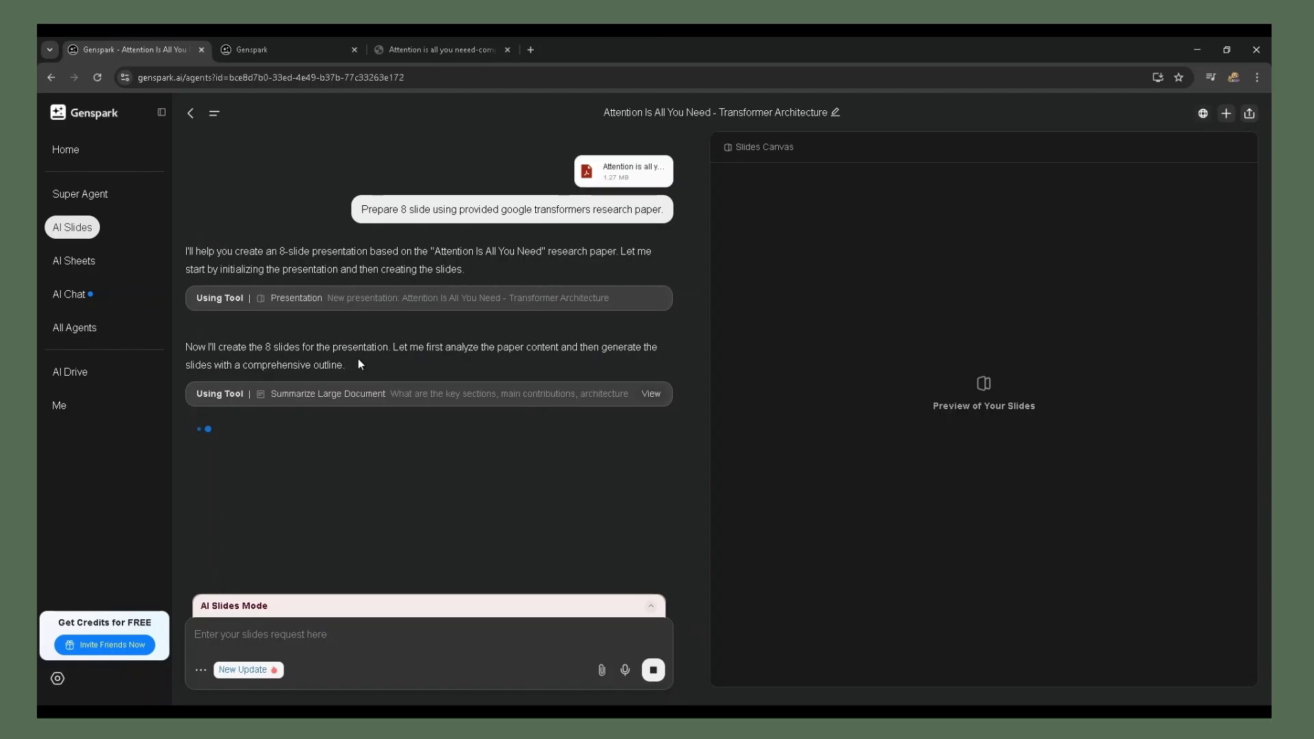
left_click_drag(288, 394, 368, 397)
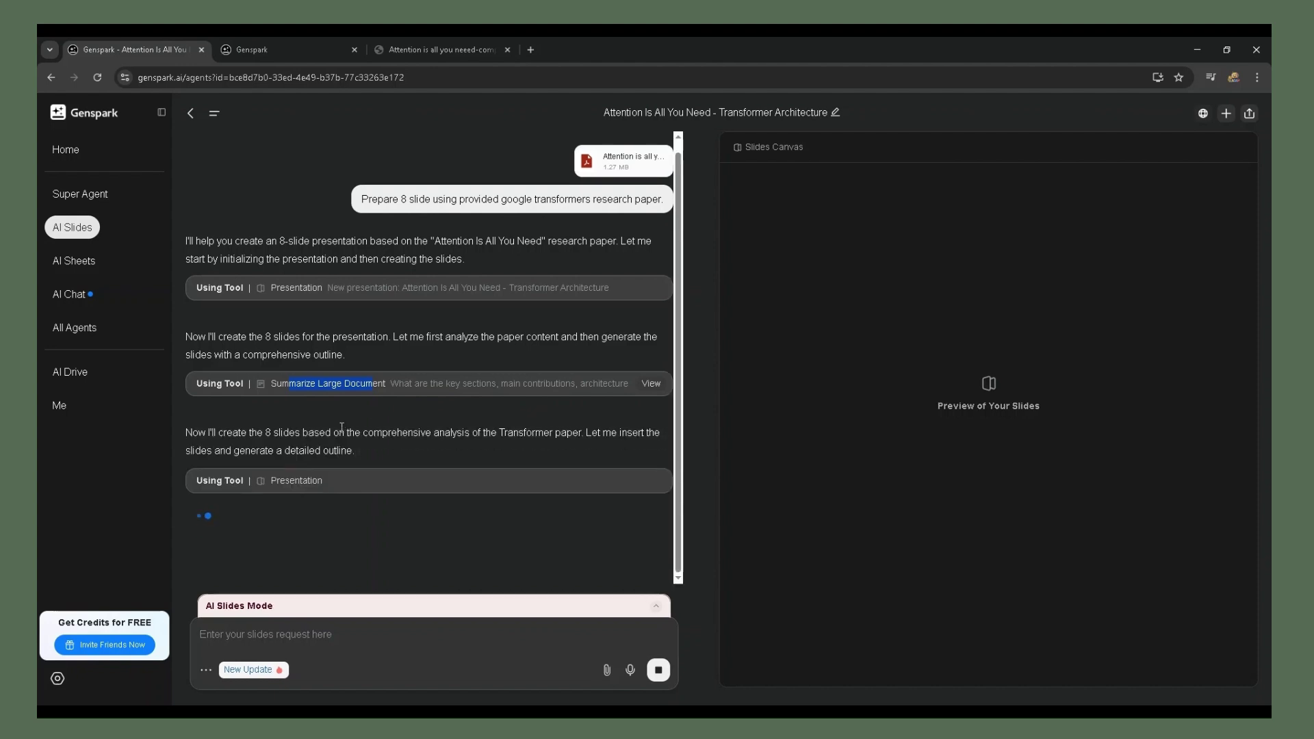
left_click_drag(271, 383, 444, 382)
left_click(443, 382)
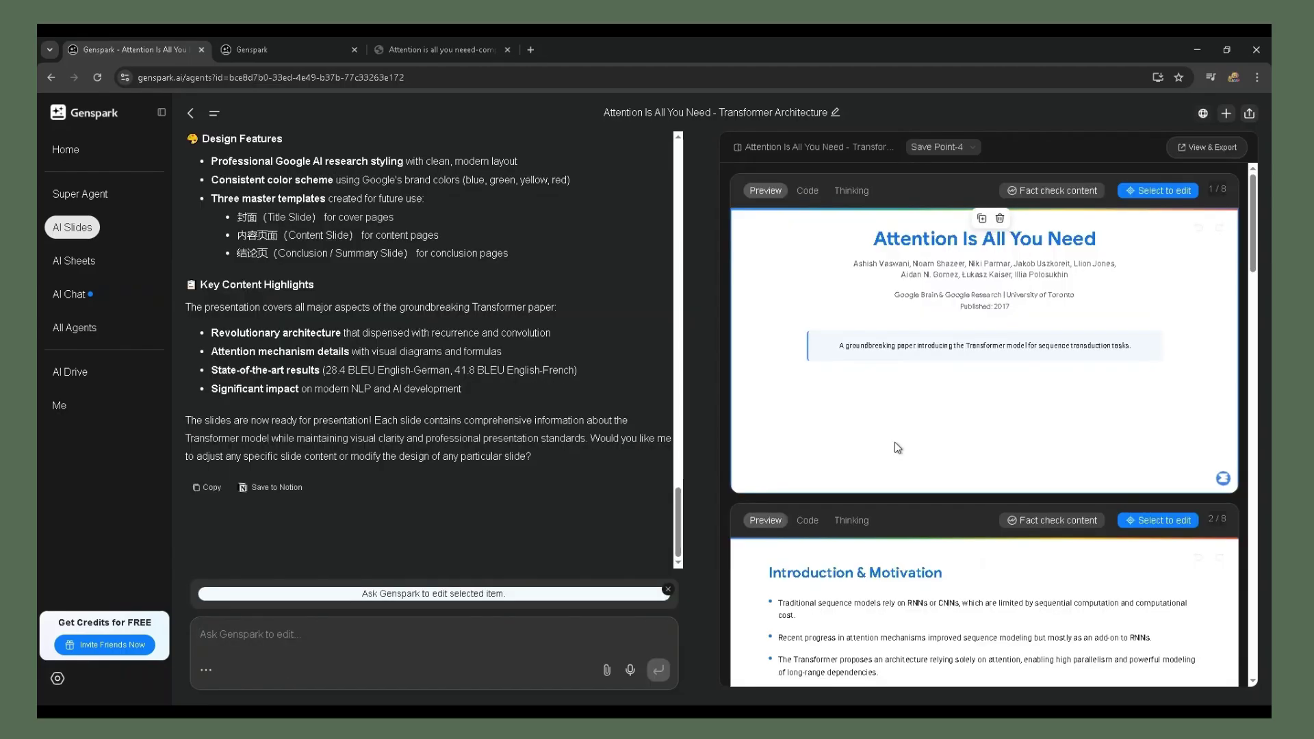
Select the "A groundbreaking paper…" tagline on the title slide for editing and colour its text red.
double_click(912, 352)
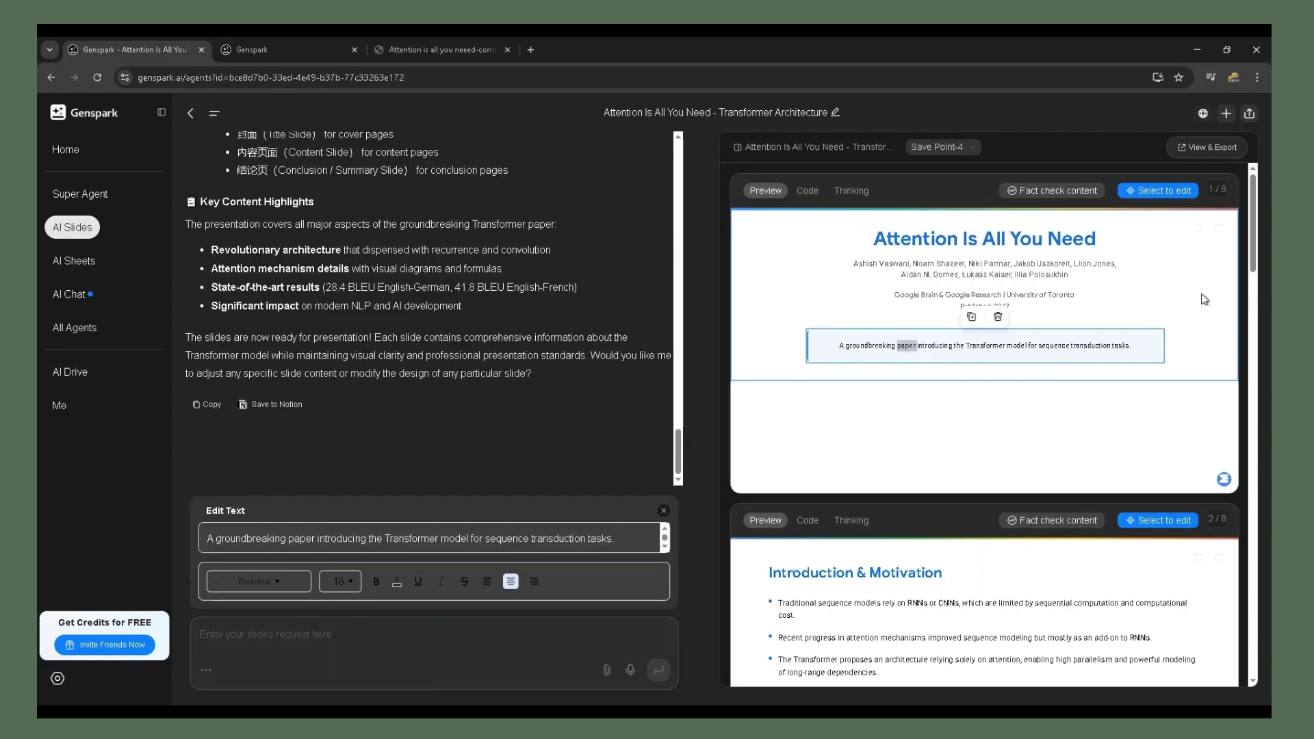
left_click(1161, 191)
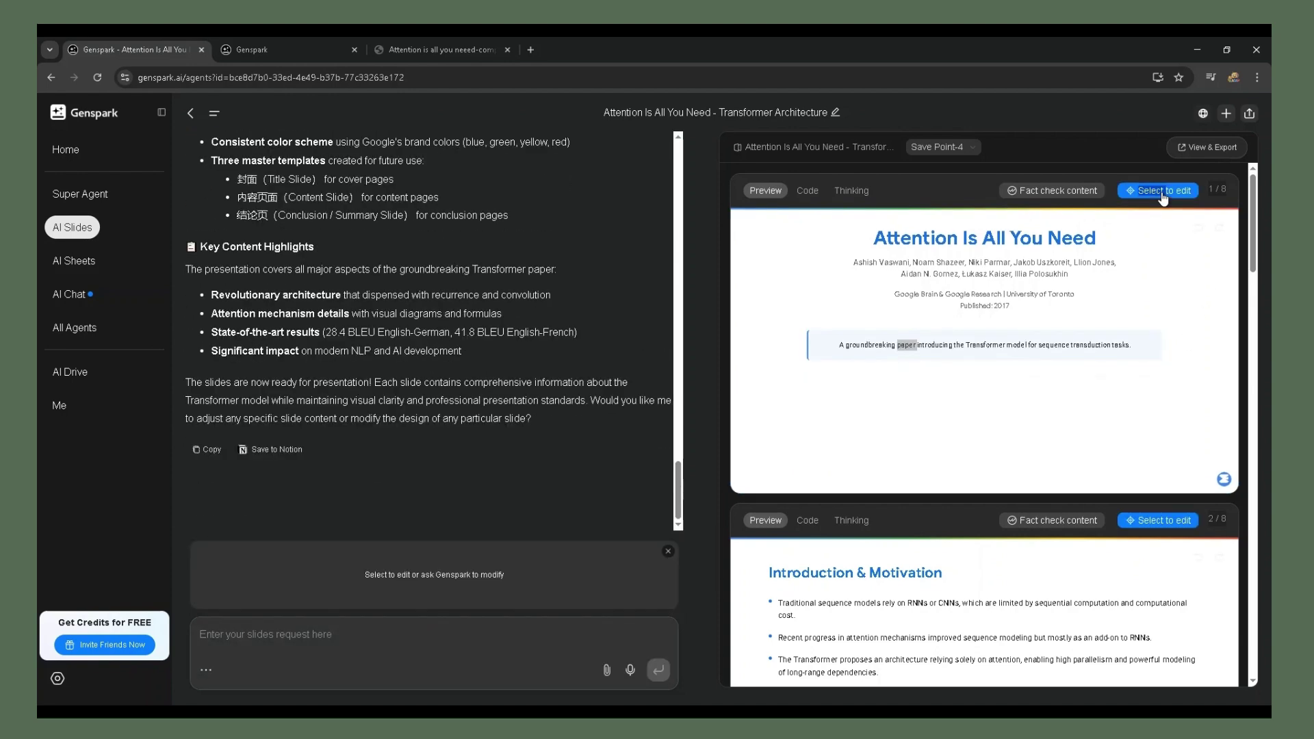
double_click(1017, 345)
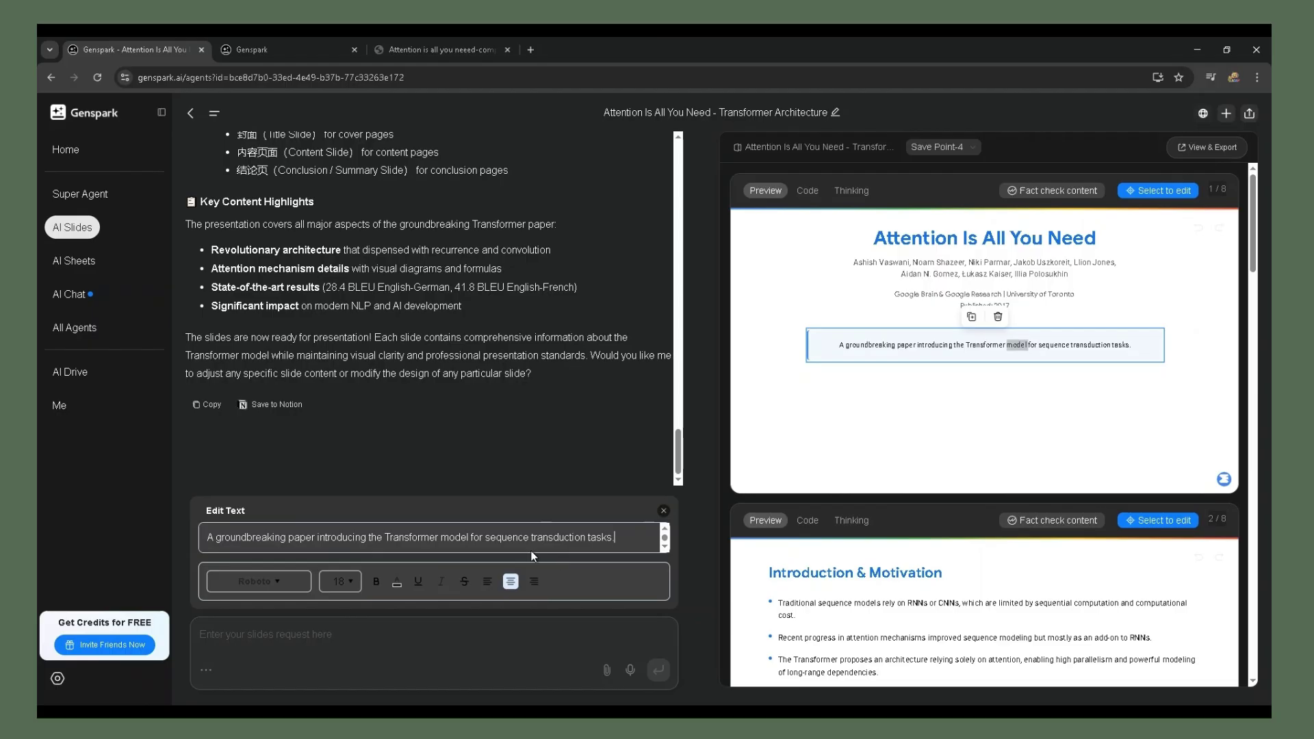
left_click(290, 541)
left_click(400, 584)
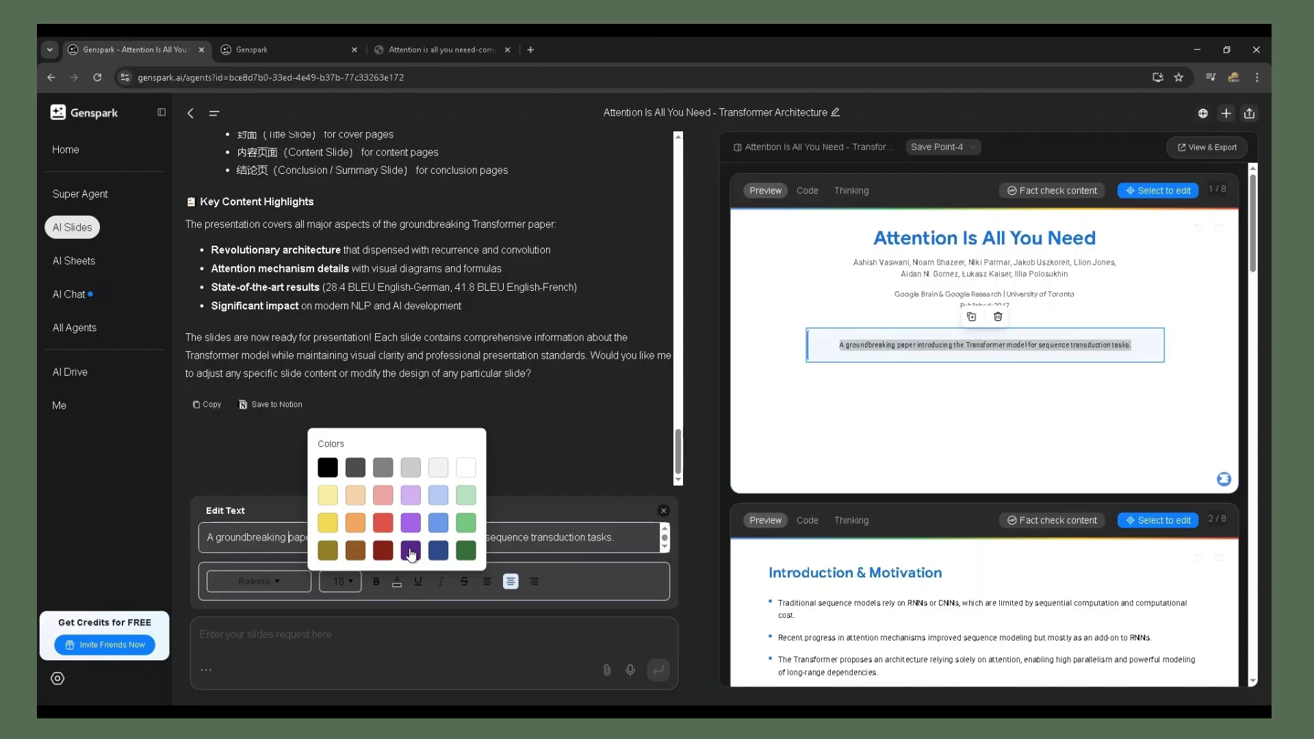
left_click(385, 535)
Set the title slide tagline's font to Comic Sans MS and its size to 34.
left_click(274, 581)
left_click(283, 547)
left_click(375, 581)
scroll(375, 520, "down", 5)
left_click(369, 548)
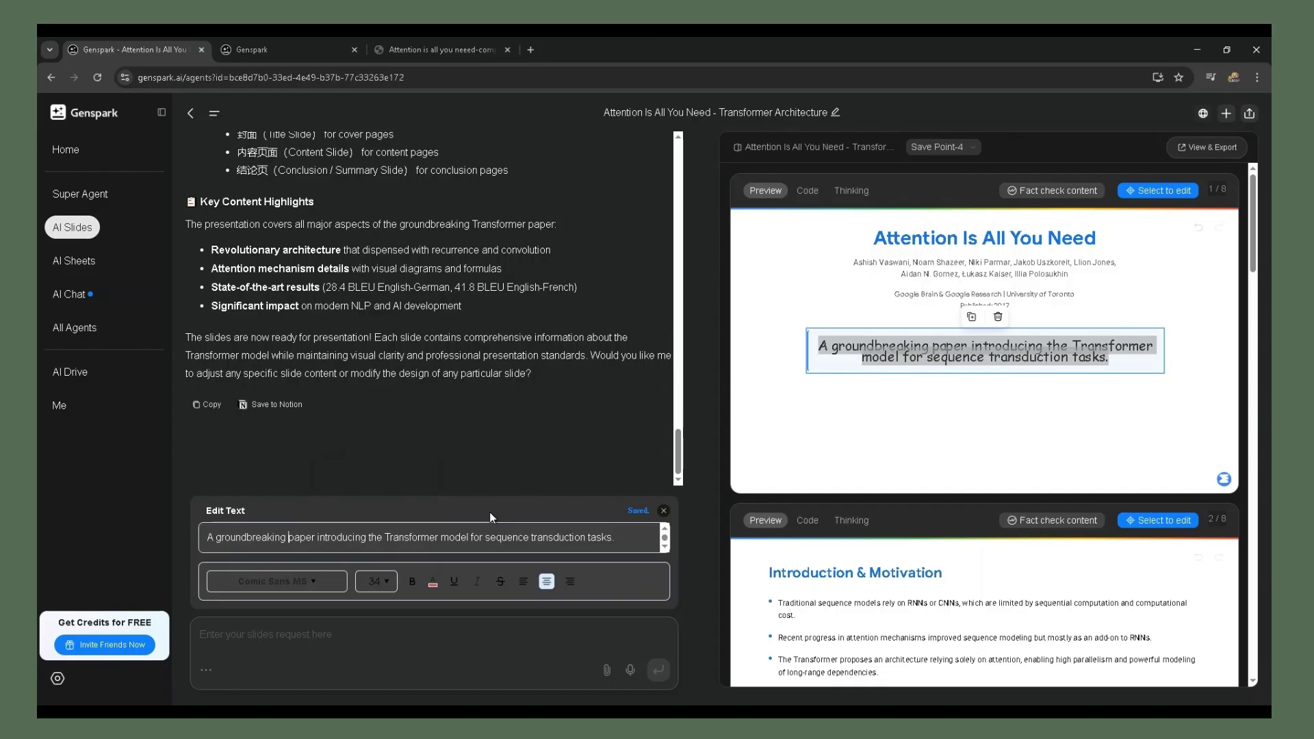
Open the presentation's view and export page, look through the slides, and preview them as a full-screen slideshow.
scroll(925, 511, "down", 4)
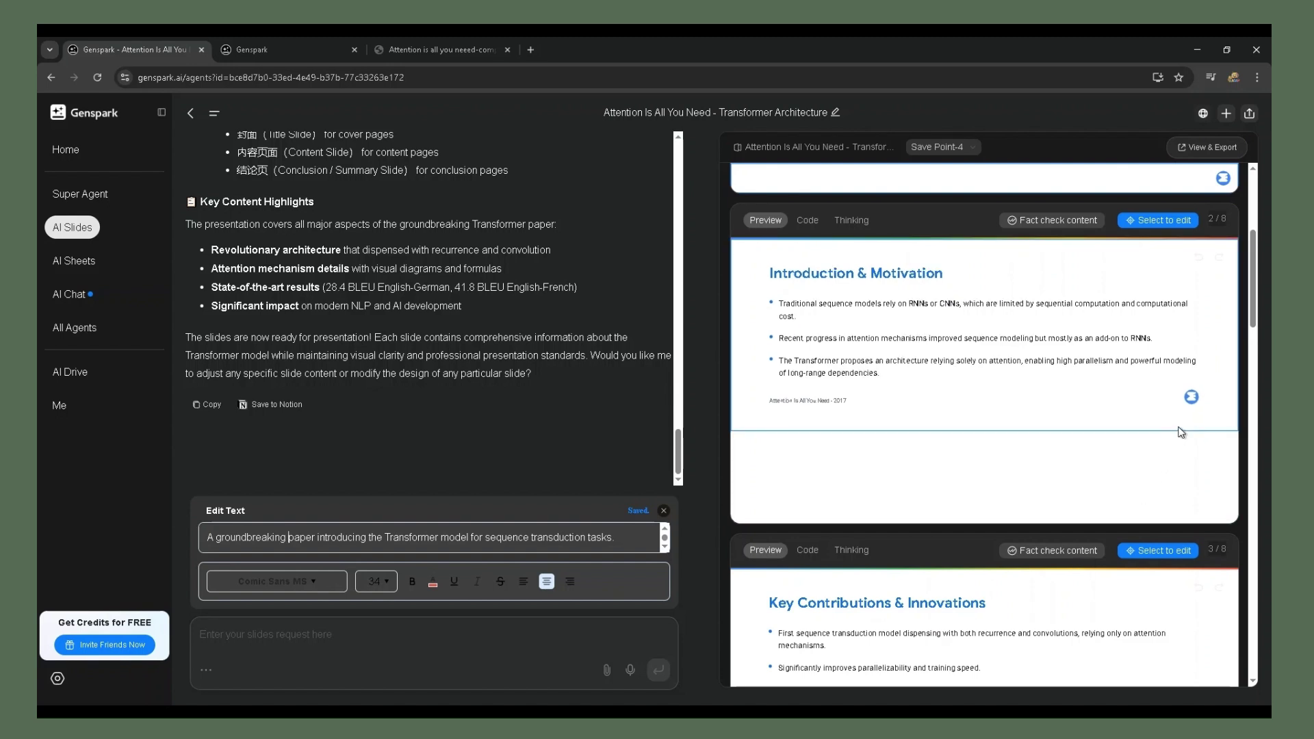
left_click(1211, 158)
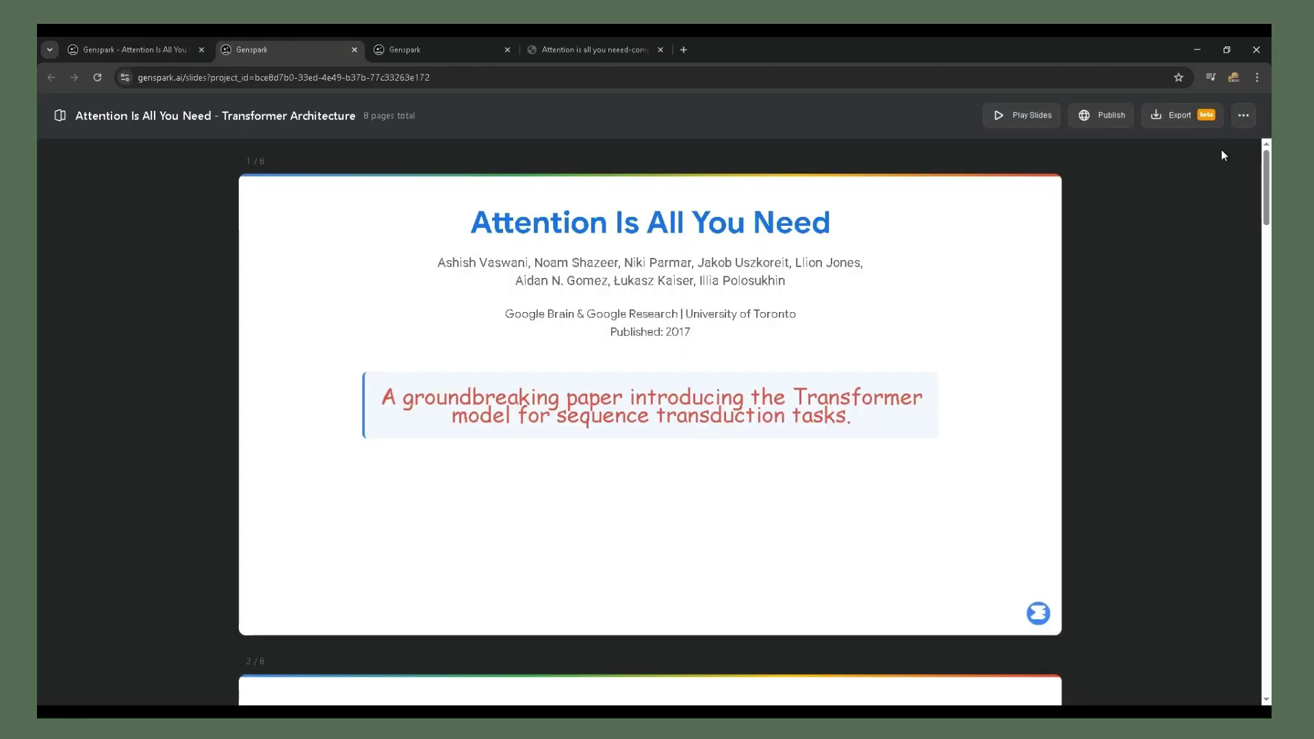
scroll(843, 559, "down", 5)
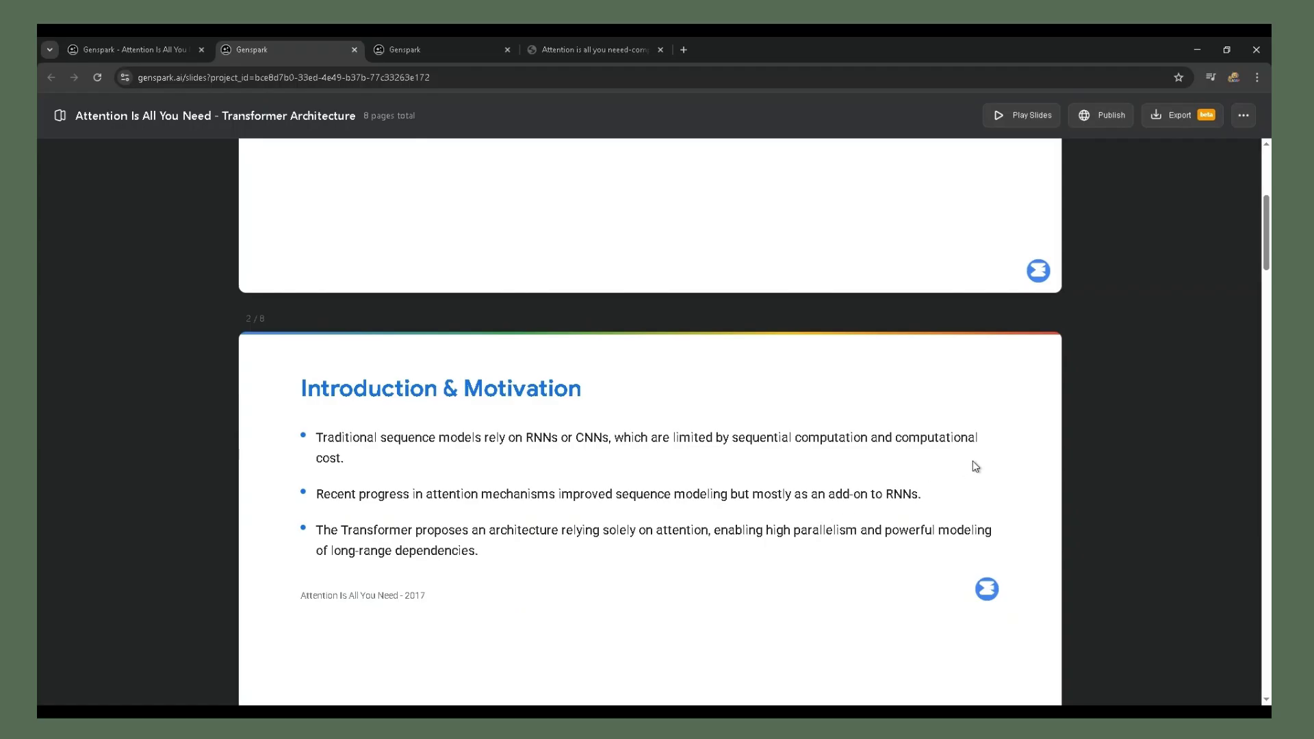
left_click(1025, 115)
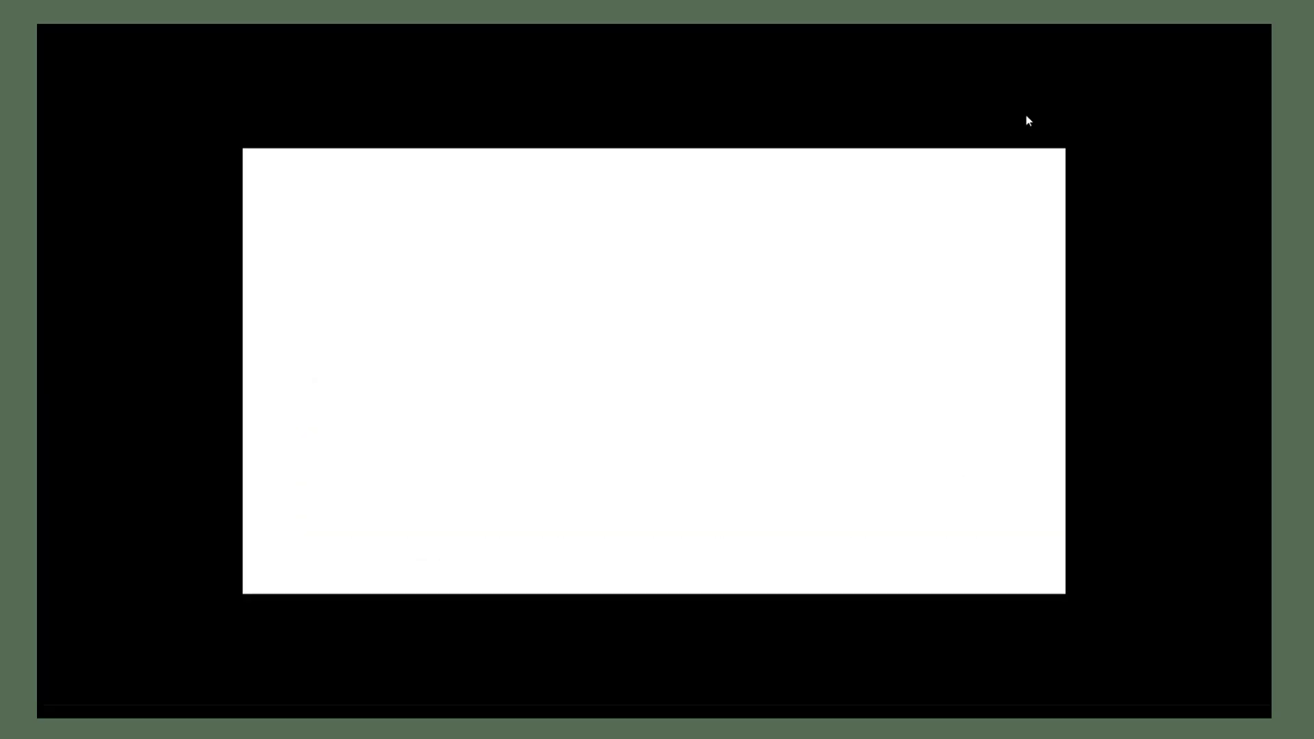
key("End")
key("Escape")
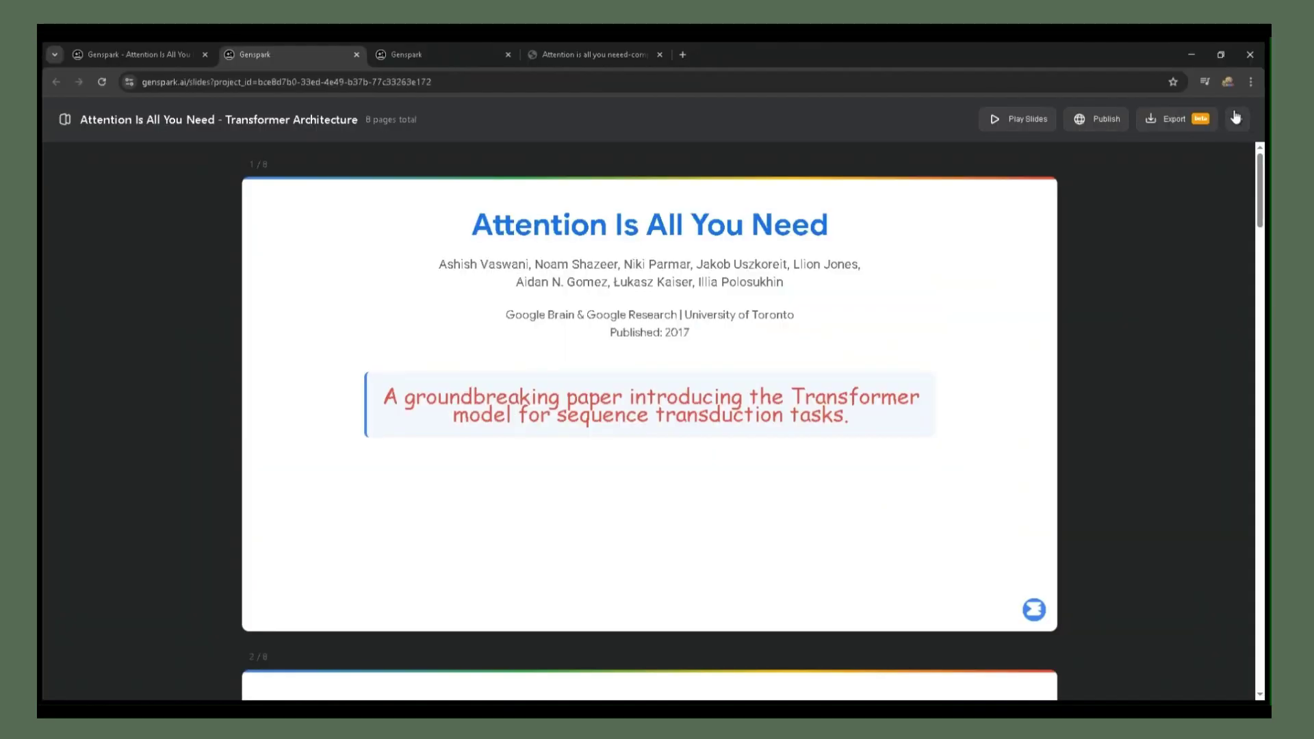
Export the presentation as PPTX and download the exported file.
left_click(1190, 120)
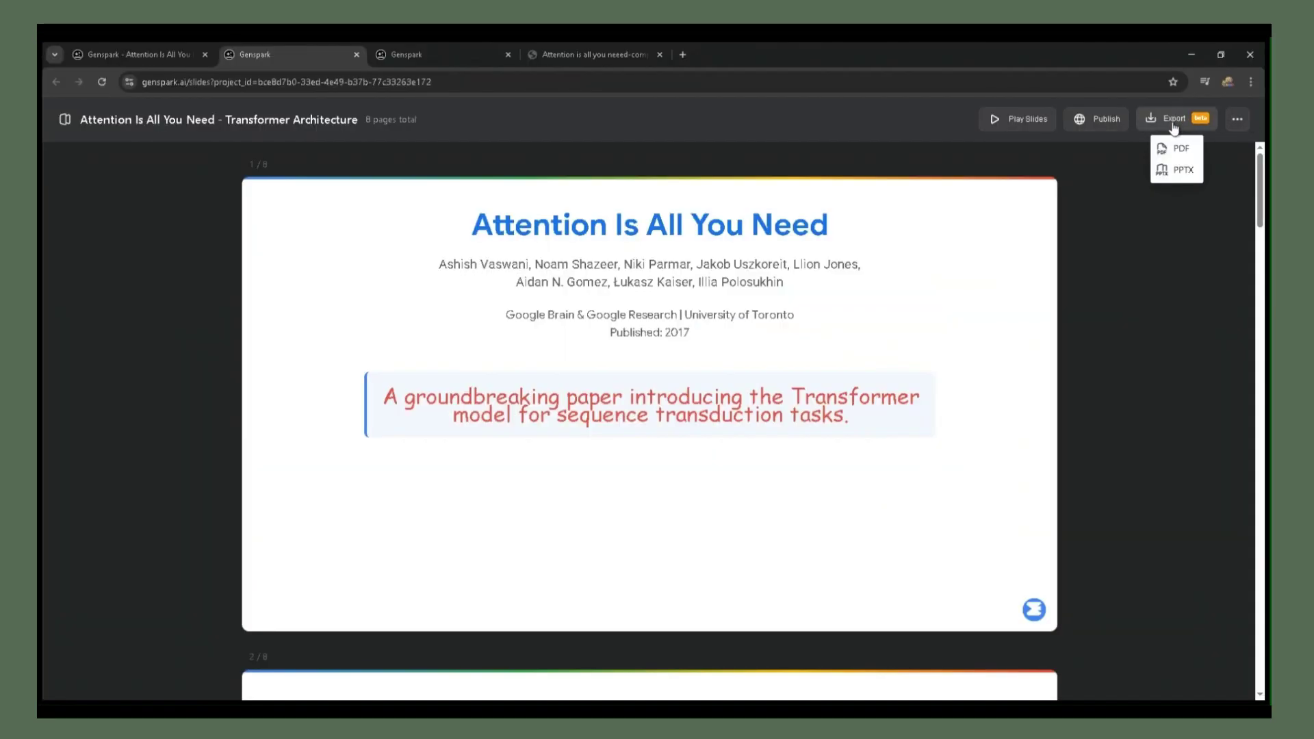
left_click(1176, 171)
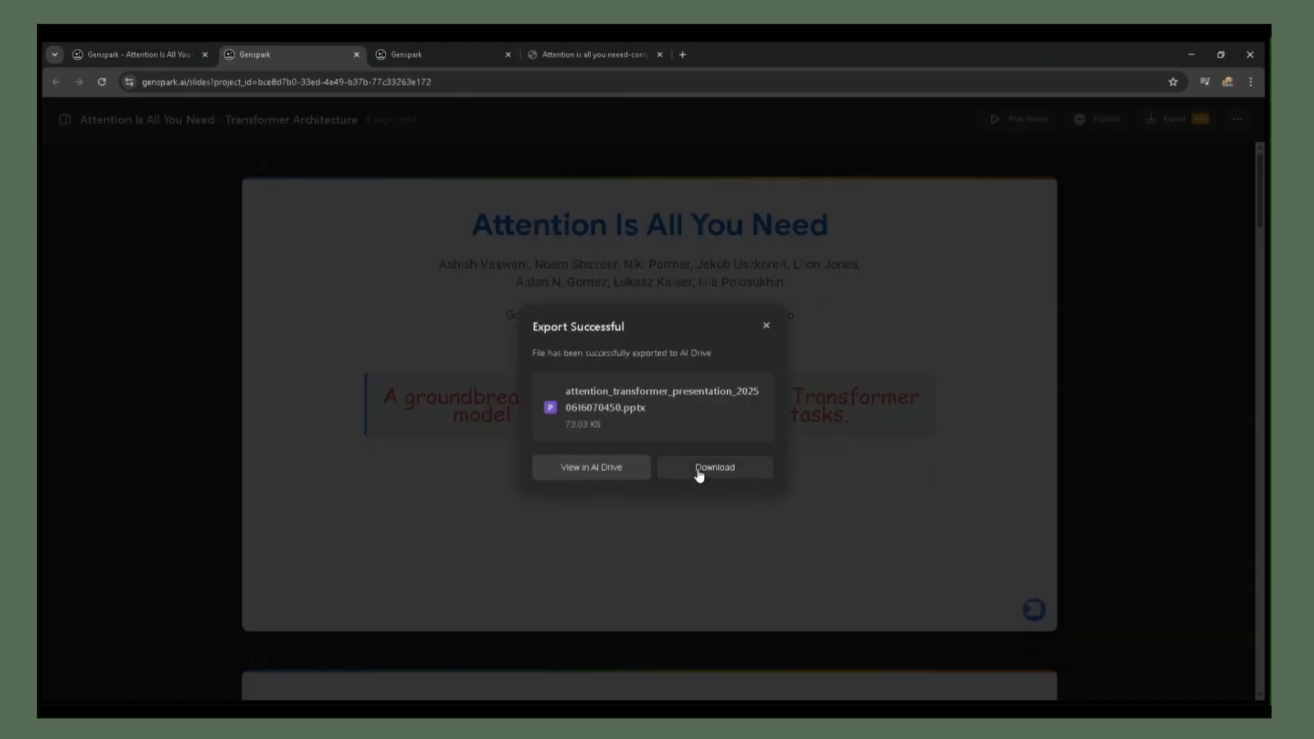
left_click(695, 470)
Examine the exported slides in WPS through to the Conclusion & Future Work slide, checking text, diagrams and chart.
scroll(546, 367, "down", 1)
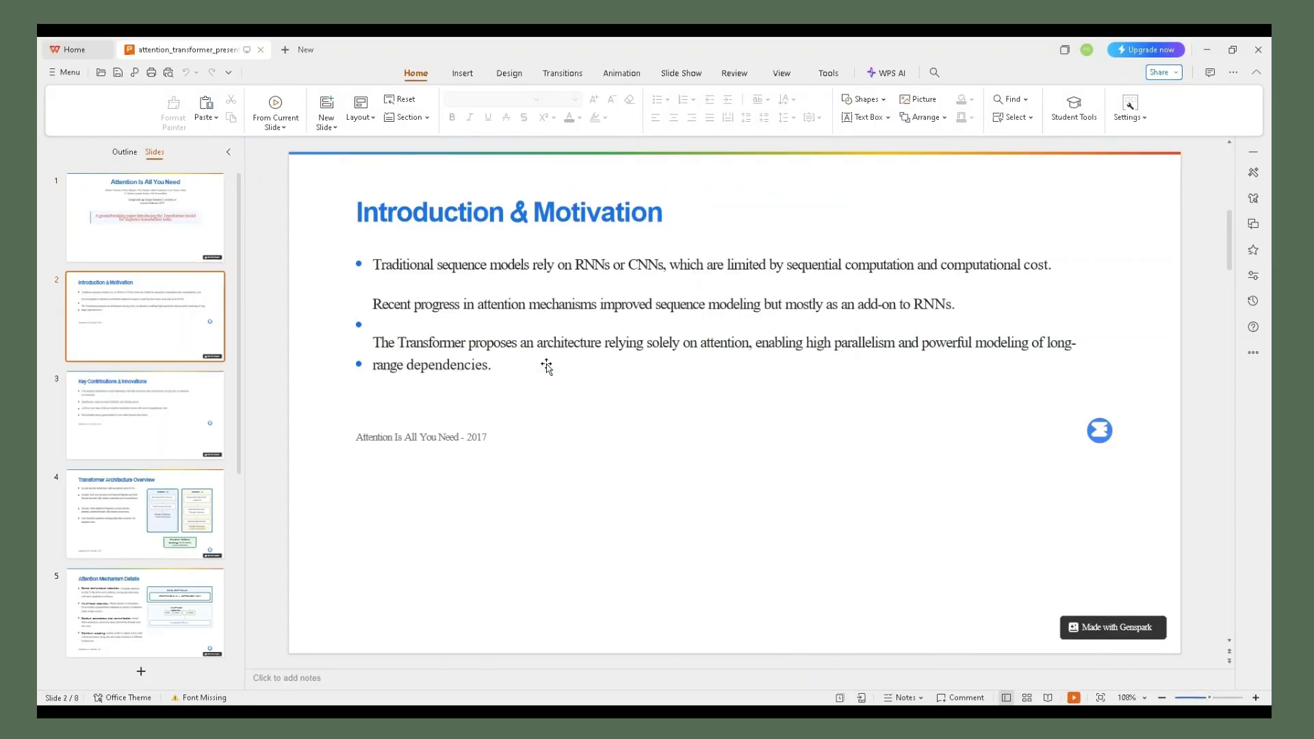
scroll(547, 367, "down", 2)
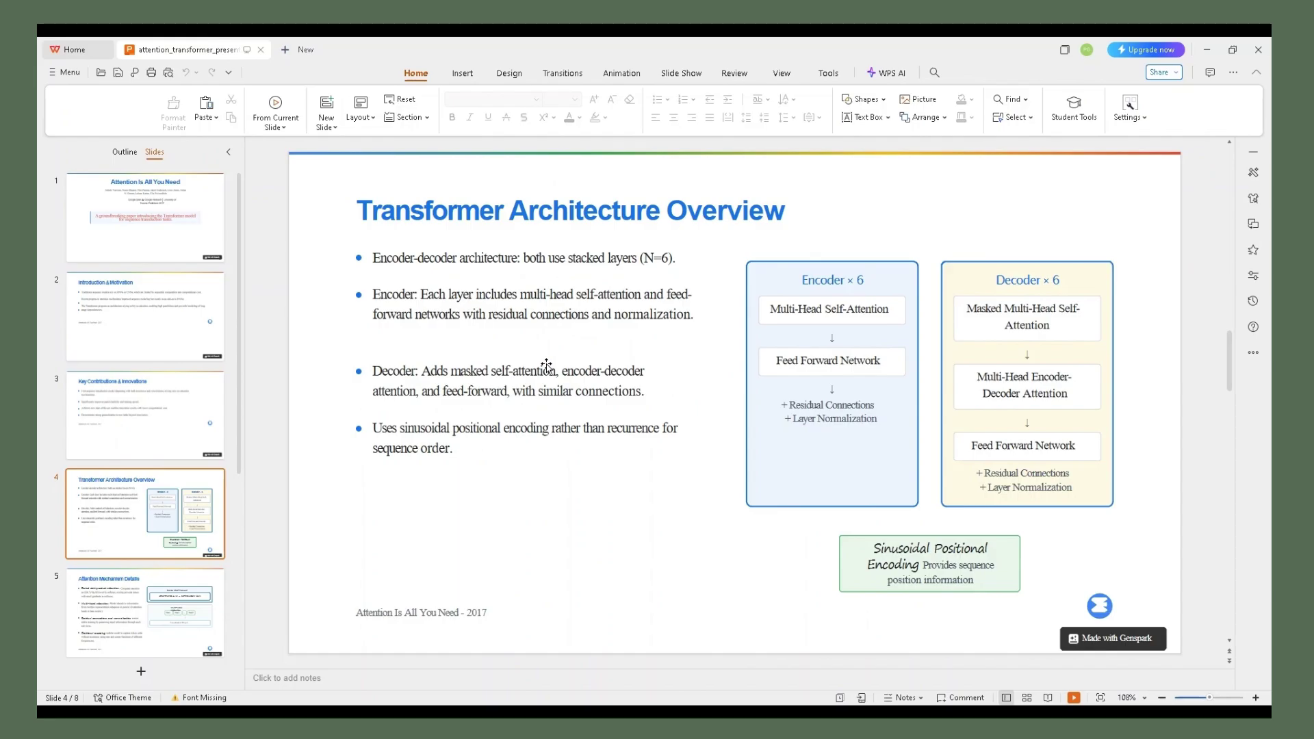
scroll(546, 367, "down", 1)
scroll(546, 367, "down", 1)
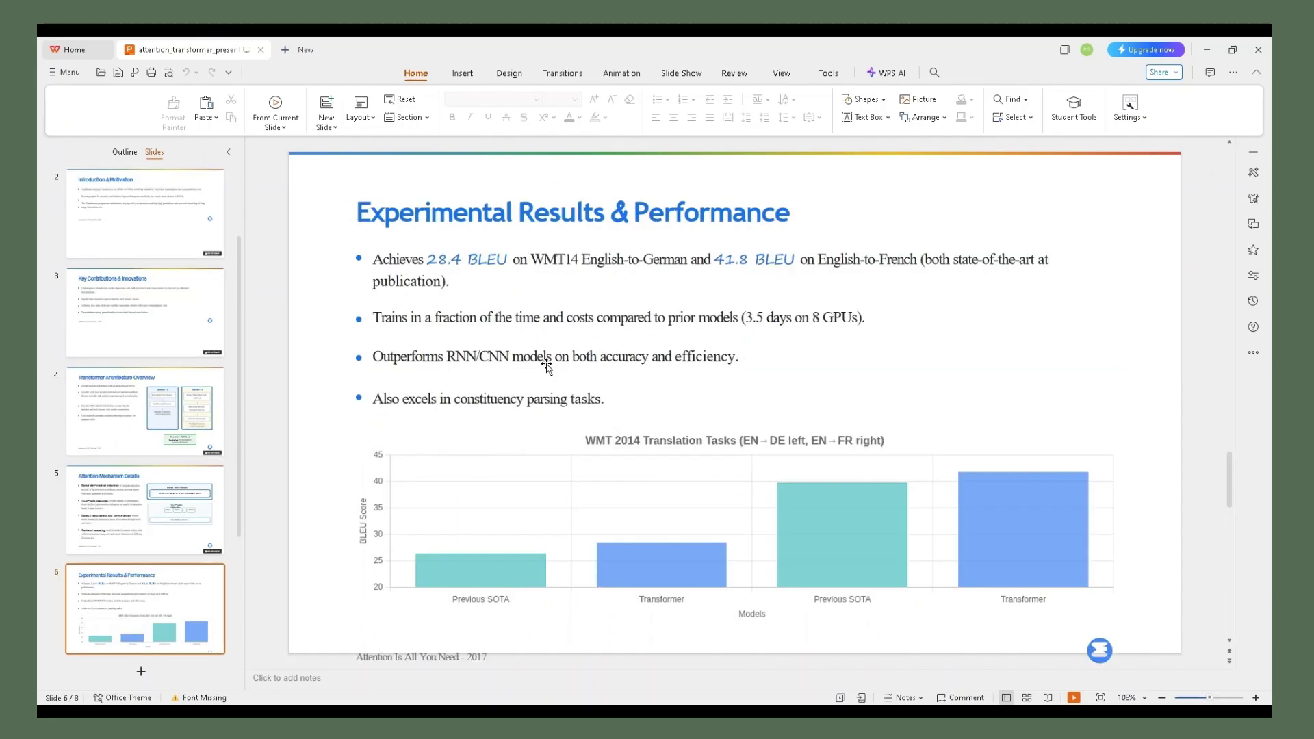
scroll(635, 479, "down", 1)
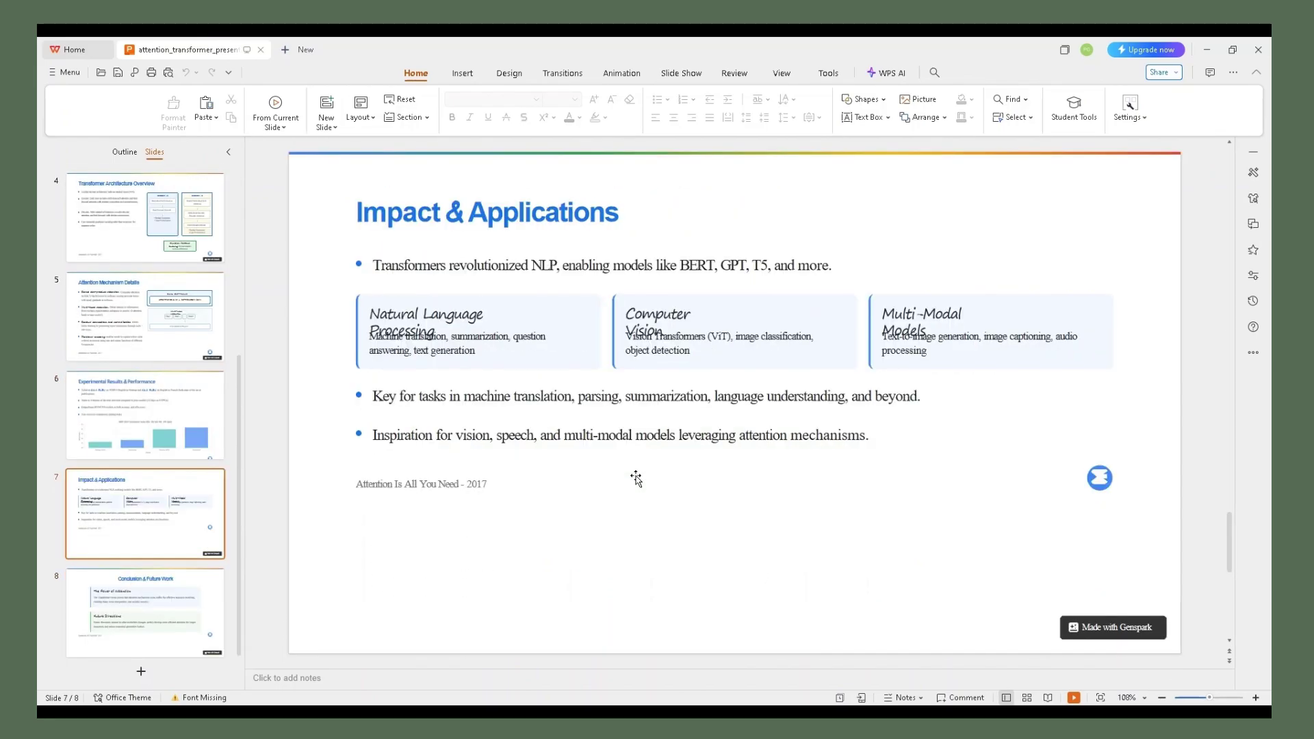
scroll(635, 479, "down", 1)
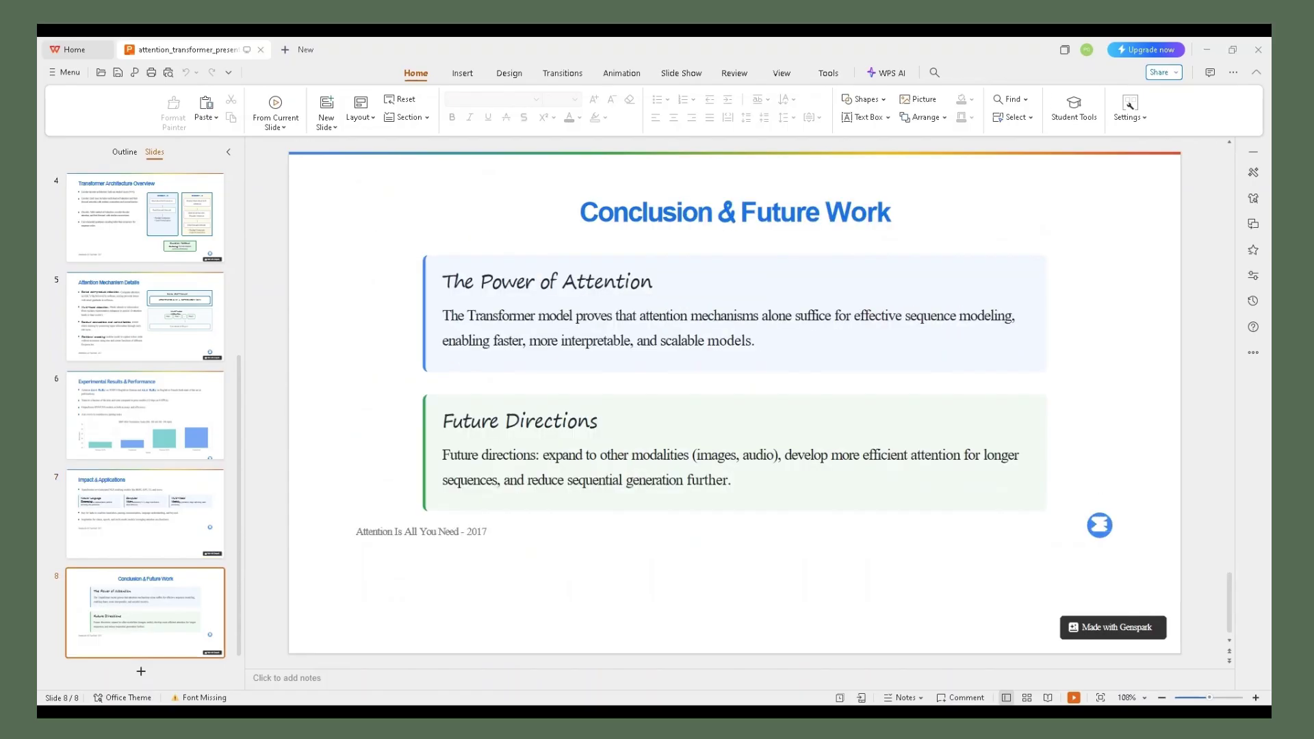
Return to Genspark in the browser and check the Free plan's daily credit allowance on the pricing page.
key("alt+Tab")
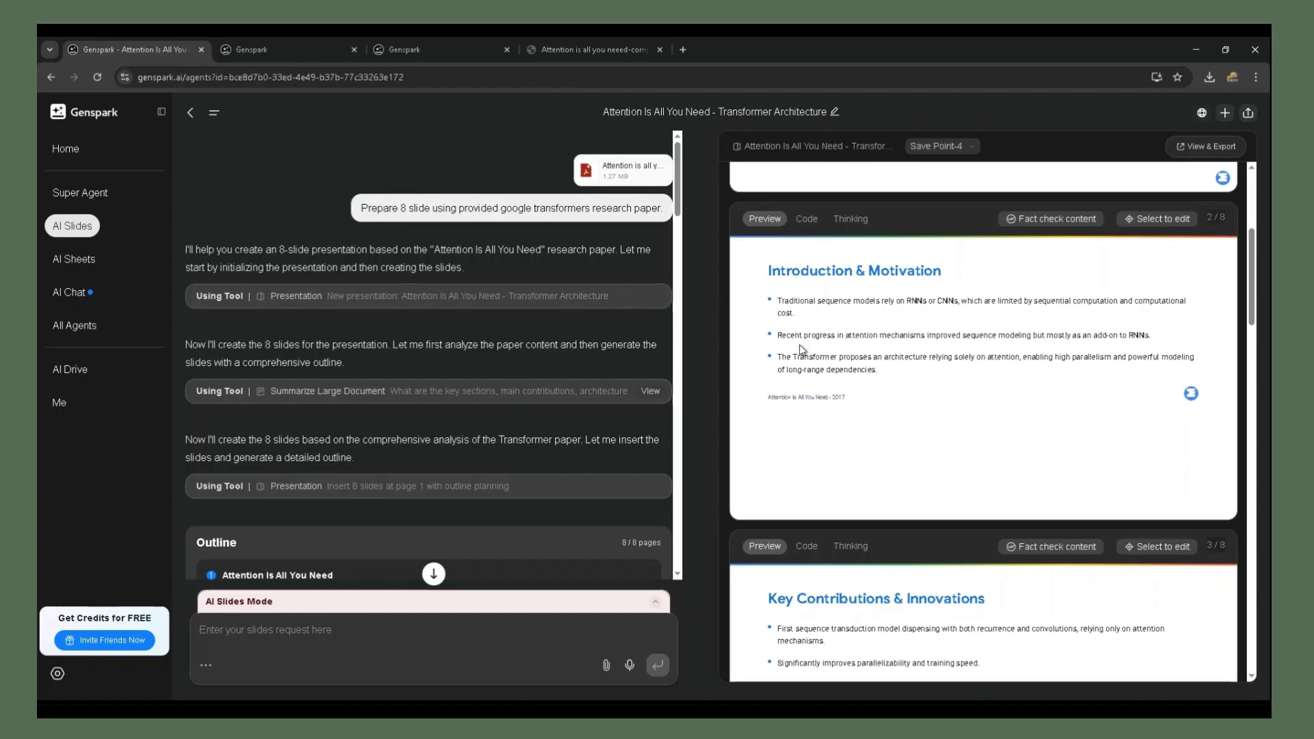
key("ctrl+3")
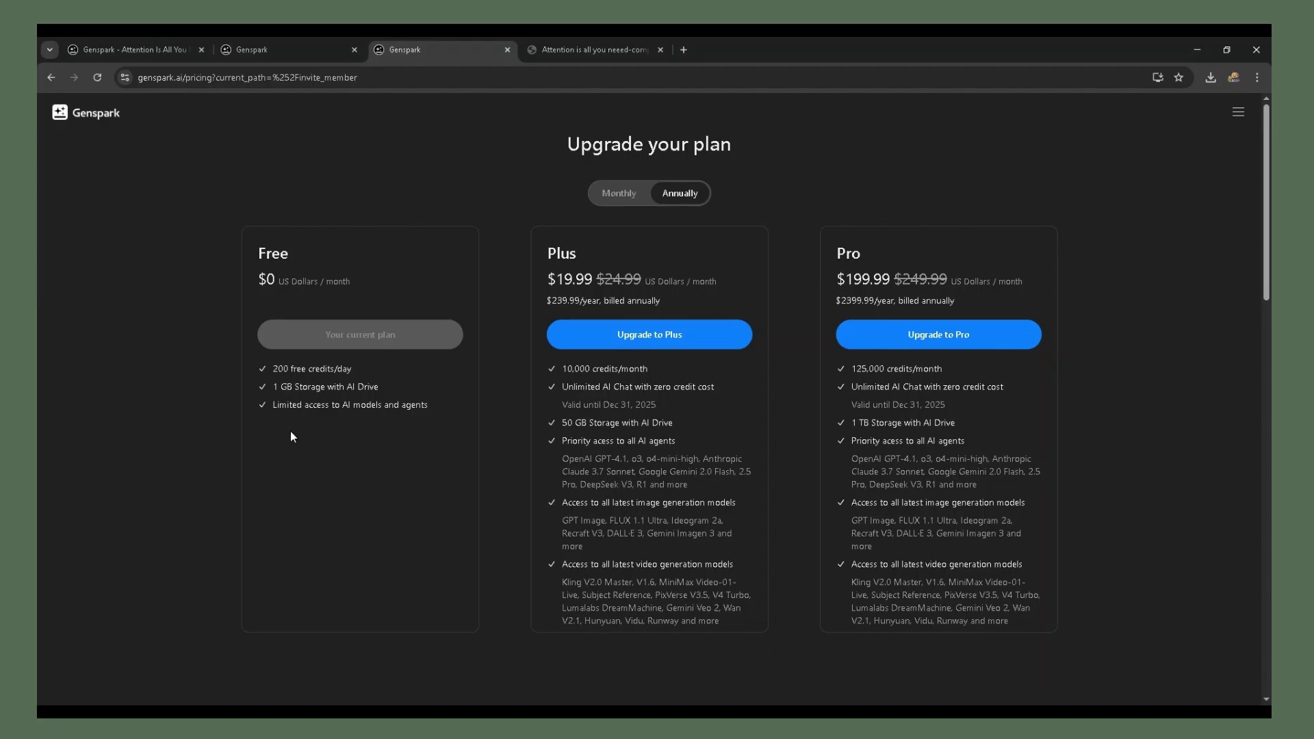
left_click_drag(273, 369, 354, 370)
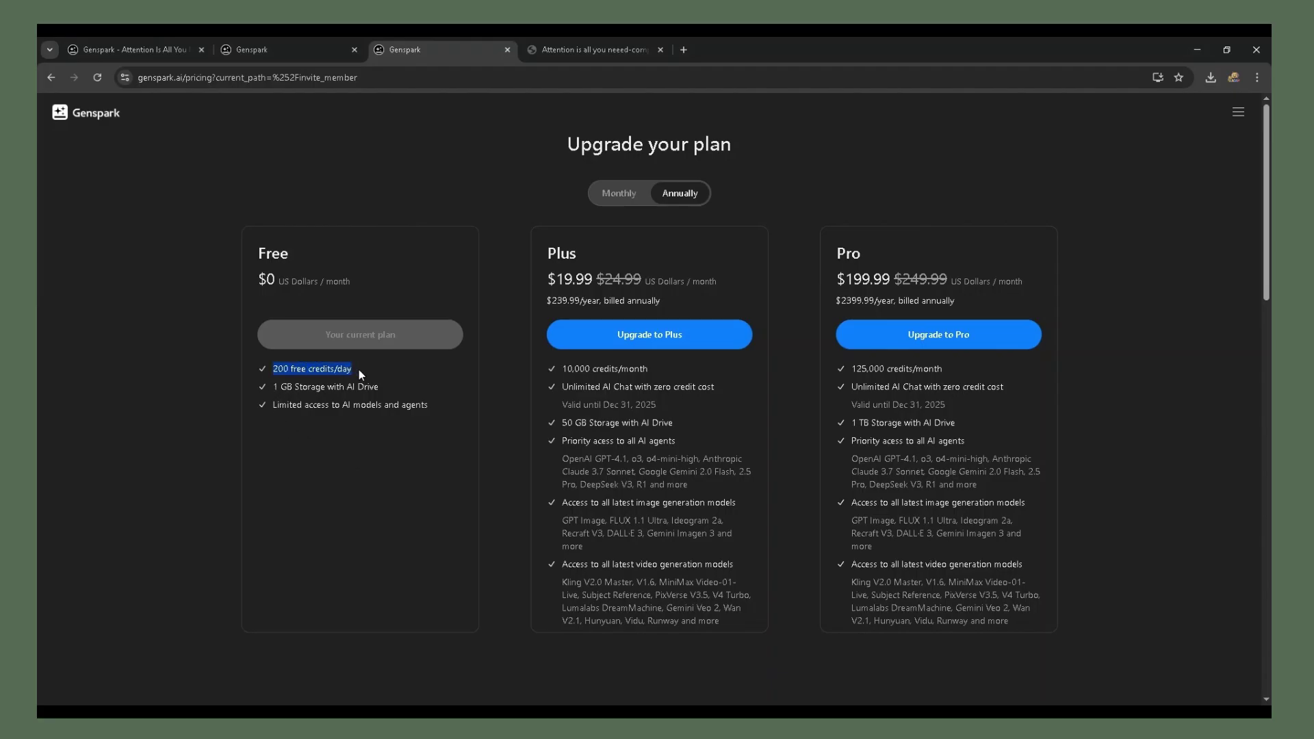